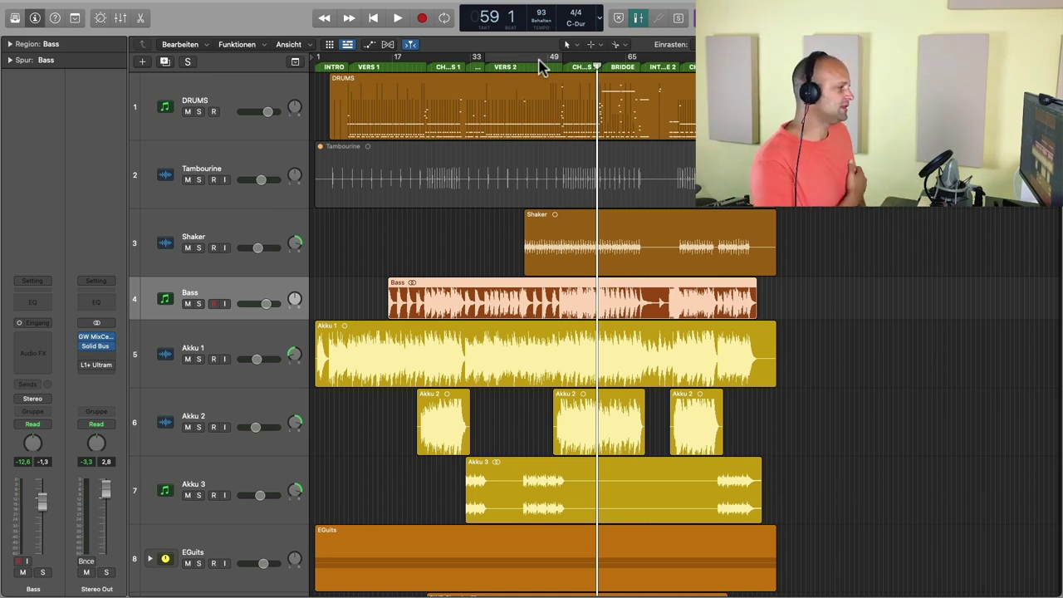
Solo the DRUMS and Bass tracks.
click(262, 348)
click(268, 297)
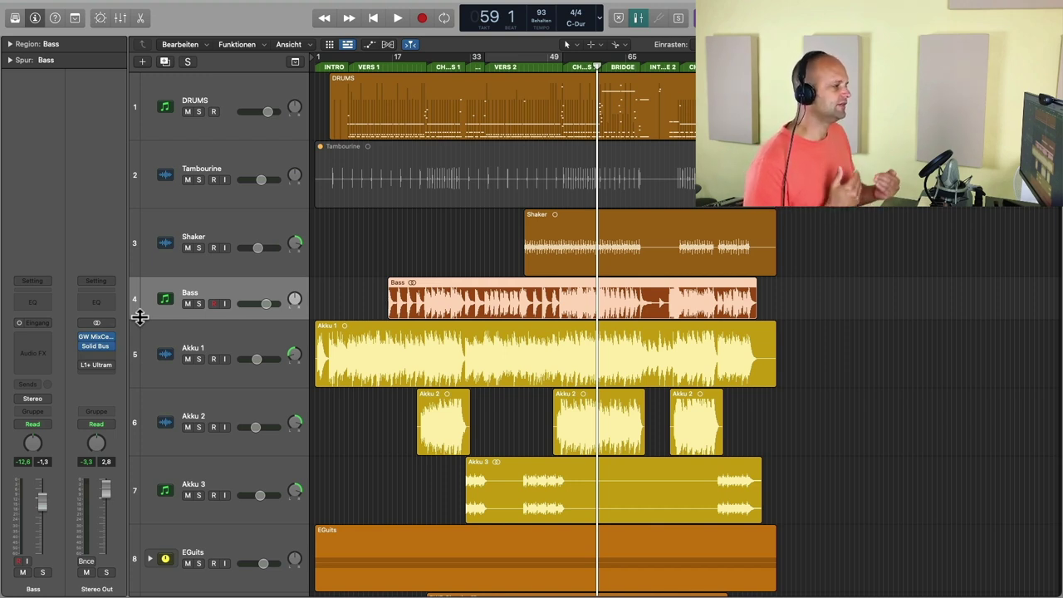
click(198, 112)
click(198, 303)
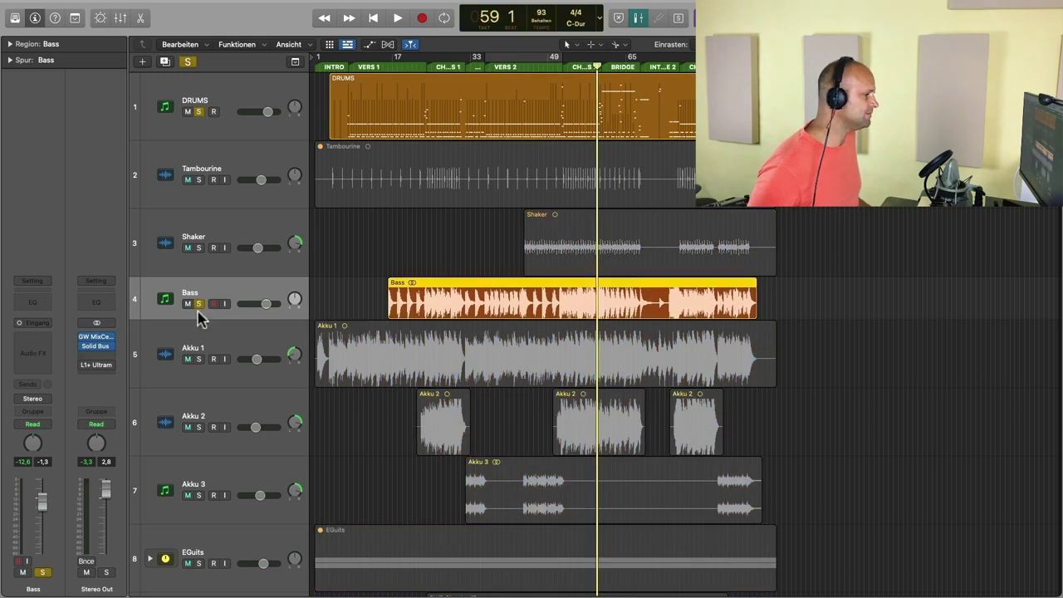
Play the song in a loop and shorten the cycle range to the first part of VERS 2.
click(526, 56)
key(space)
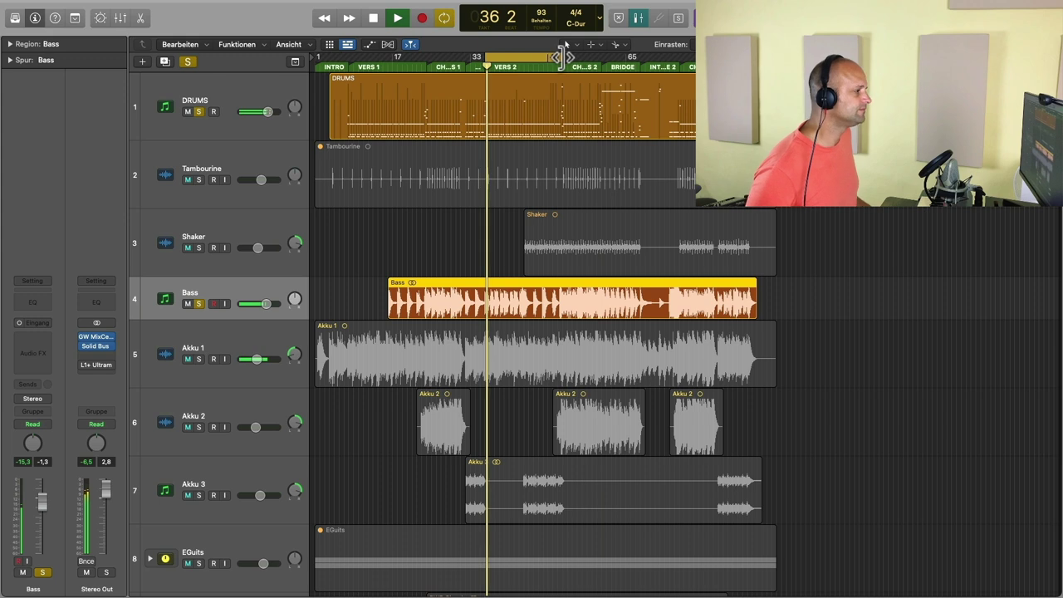
drag(562, 57, 529, 56)
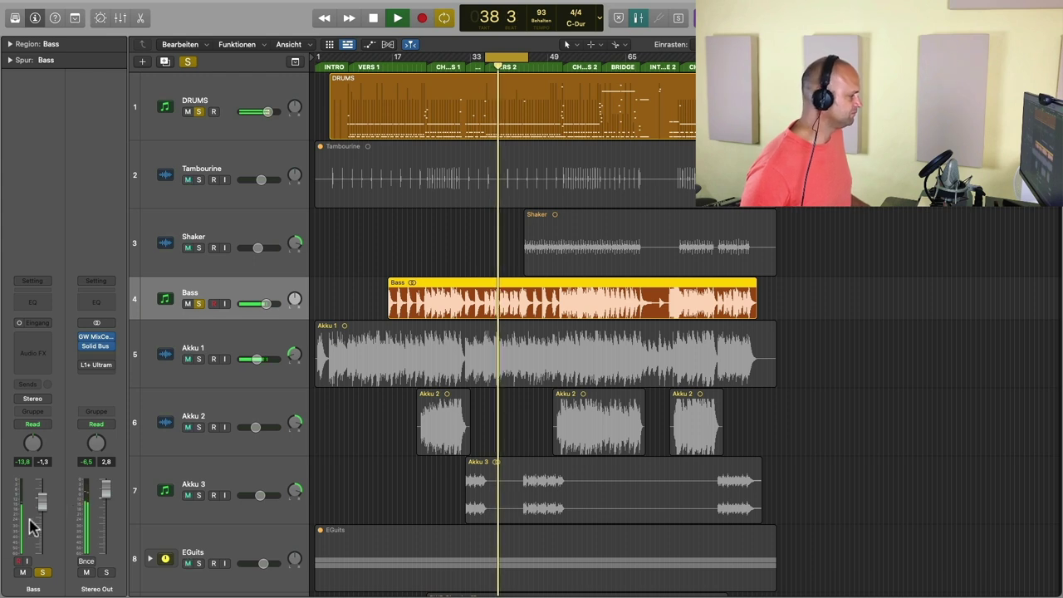
Set the Bass track's volume fader to -0.6 dB and stop playback.
drag(45, 515, 43, 499)
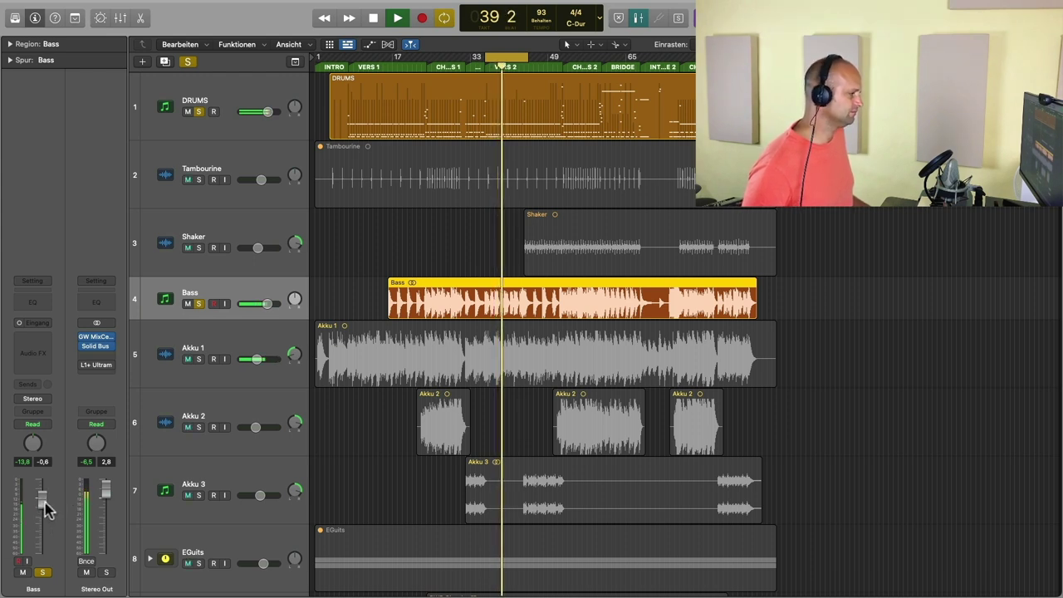
key(space)
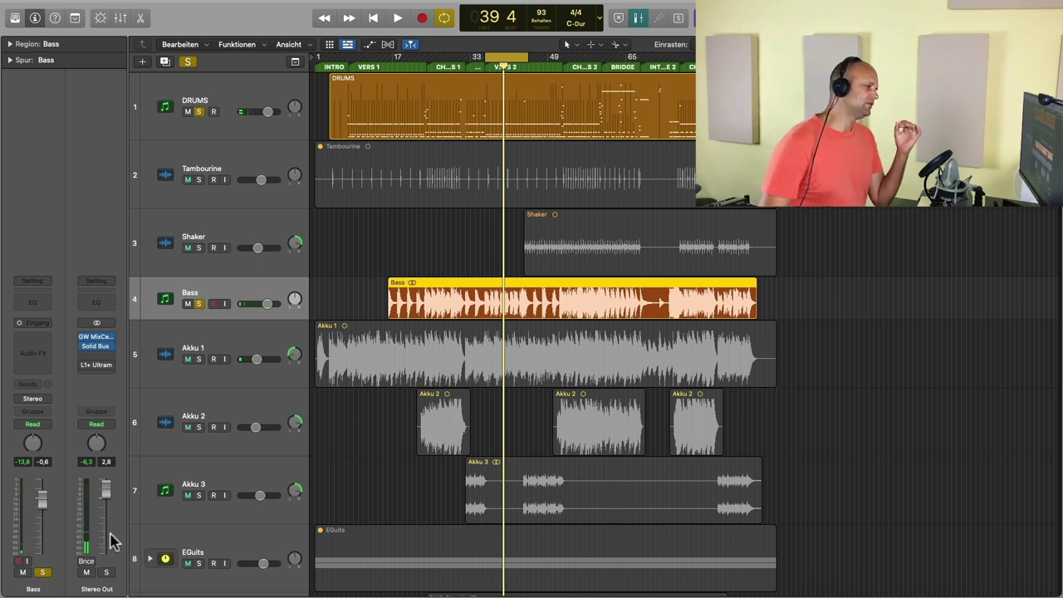
Insert a Channel EQ on the Bass track and start playback.
click(34, 301)
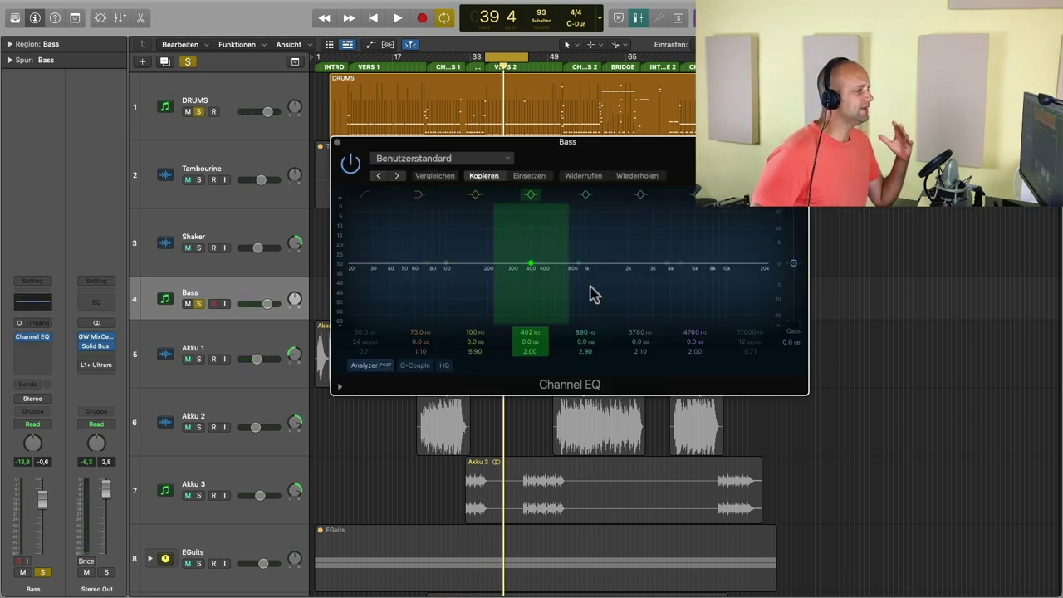
drag(605, 167, 625, 166)
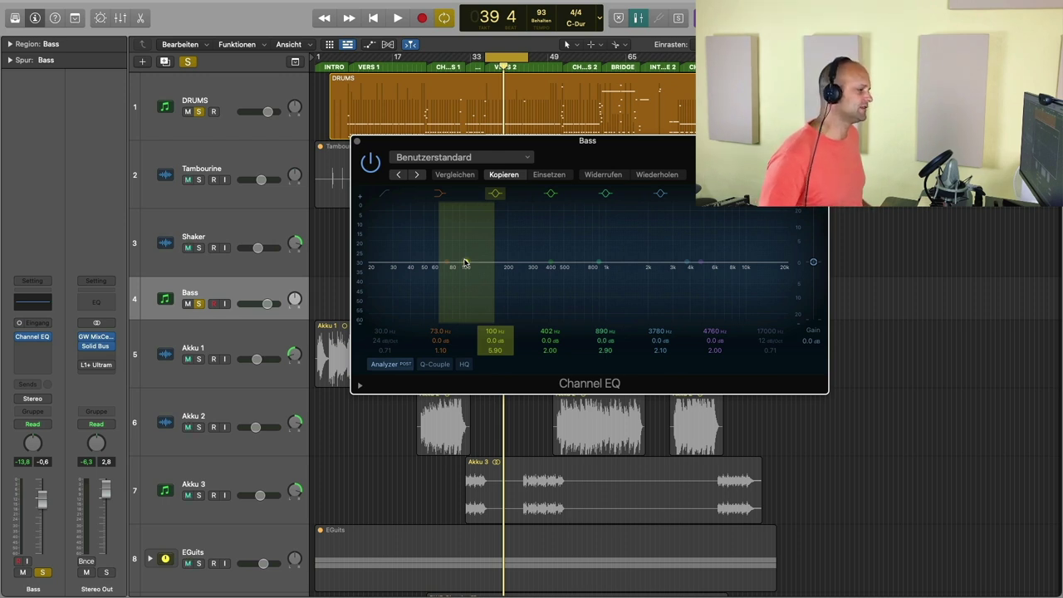
key(space)
Boost the Bass by 6.6 dB at 71.5 Hz with a Q of 2.10 and compare it with the Channel EQ bypassed.
mouse_move(465, 264)
mouse_down()
mouse_move(437, 232)
mouse_move(456, 265)
mouse_up()
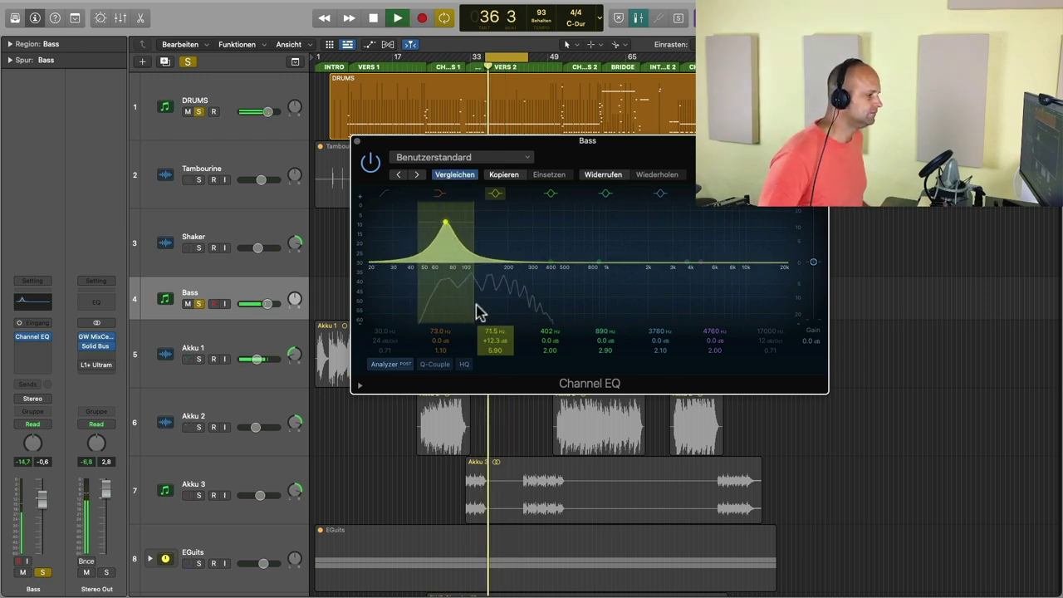
scroll(491, 354, down, 10)
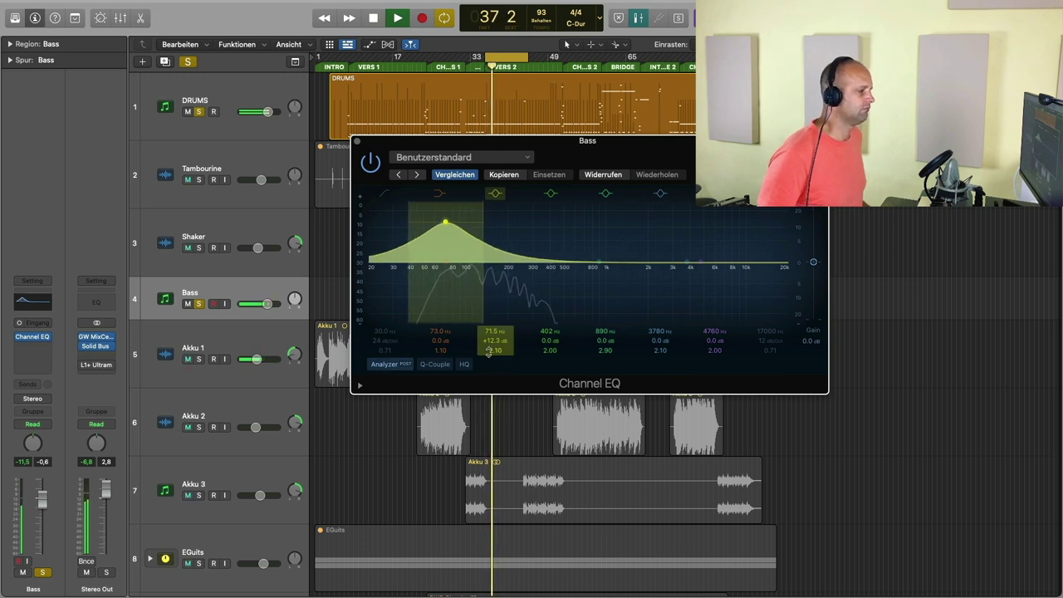
scroll(494, 341, down, 10)
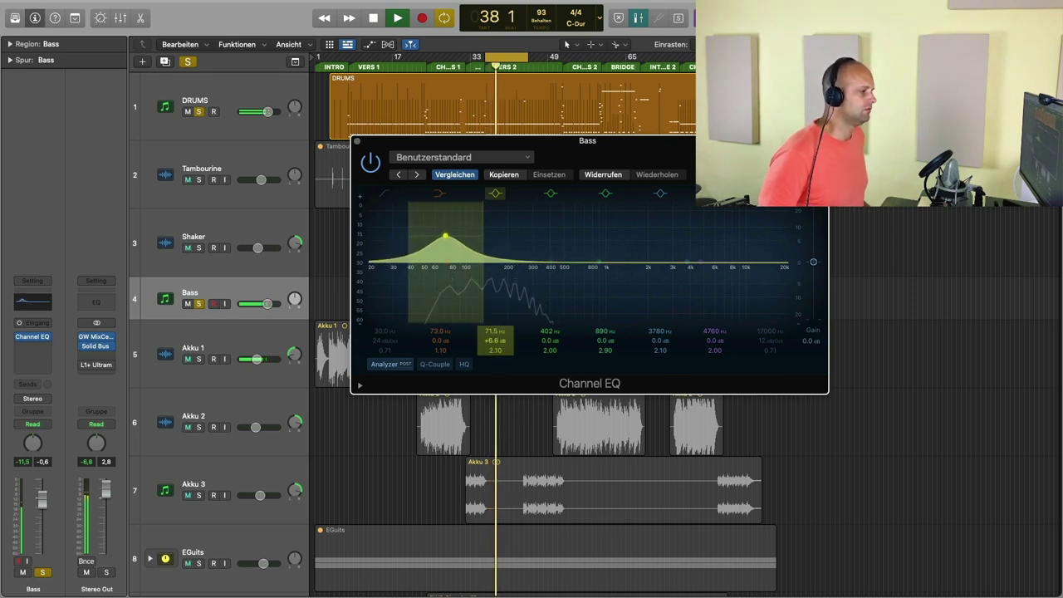
click(371, 163)
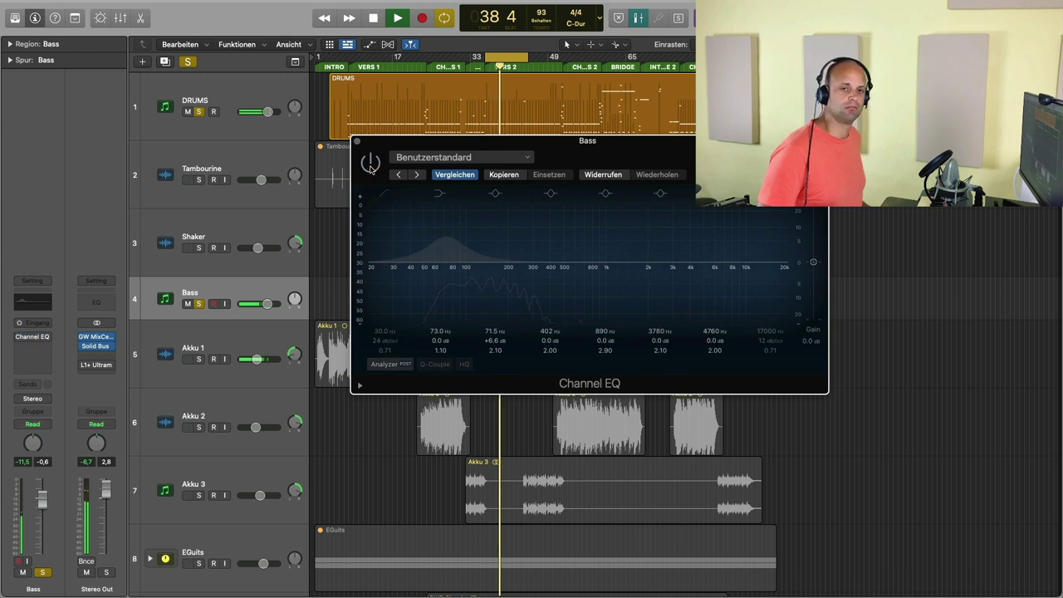
click(371, 163)
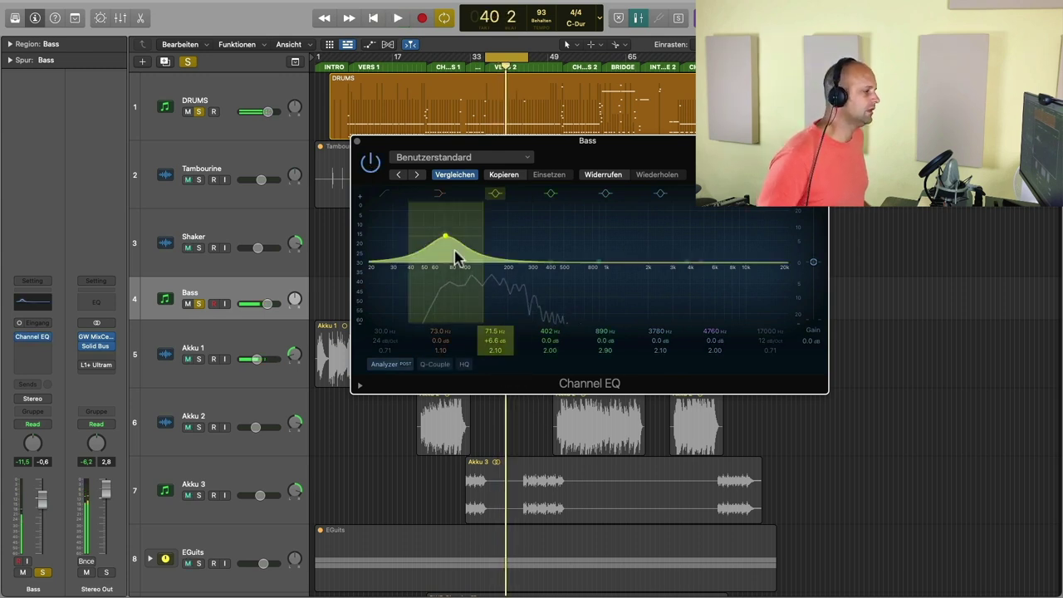
Try moving the Channel EQ boost on the Bass to about 242 Hz with +5.0 dB of gain during playback.
drag(447, 241, 519, 242)
key(space)
key(space)
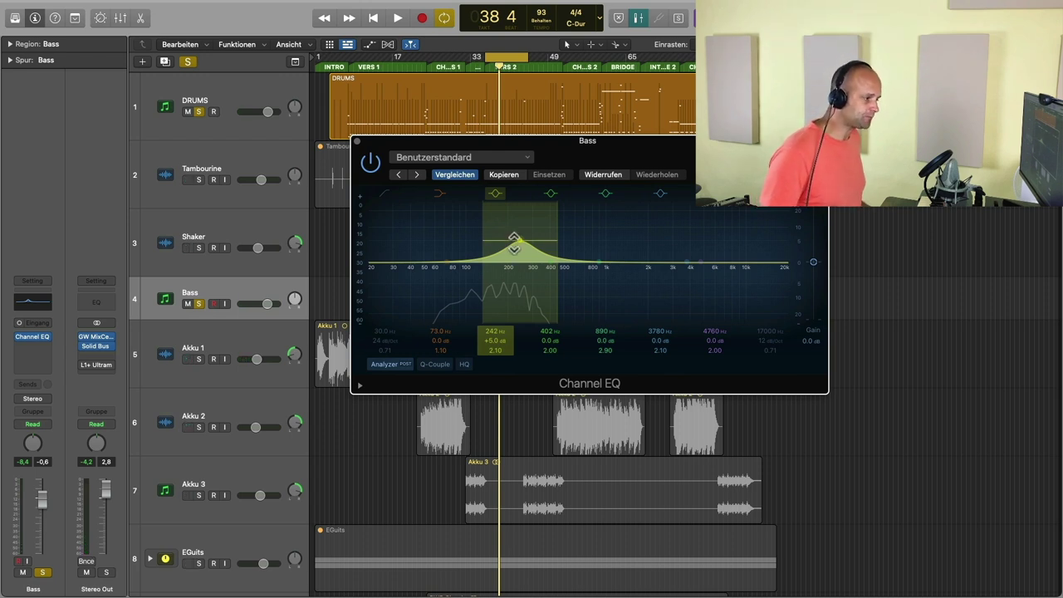
Try the same EQ band in the highs, at 4840 Hz with +7.2 dB and at 4680 Hz with +15.7 dB, and lower it again.
drag(519, 245, 703, 238)
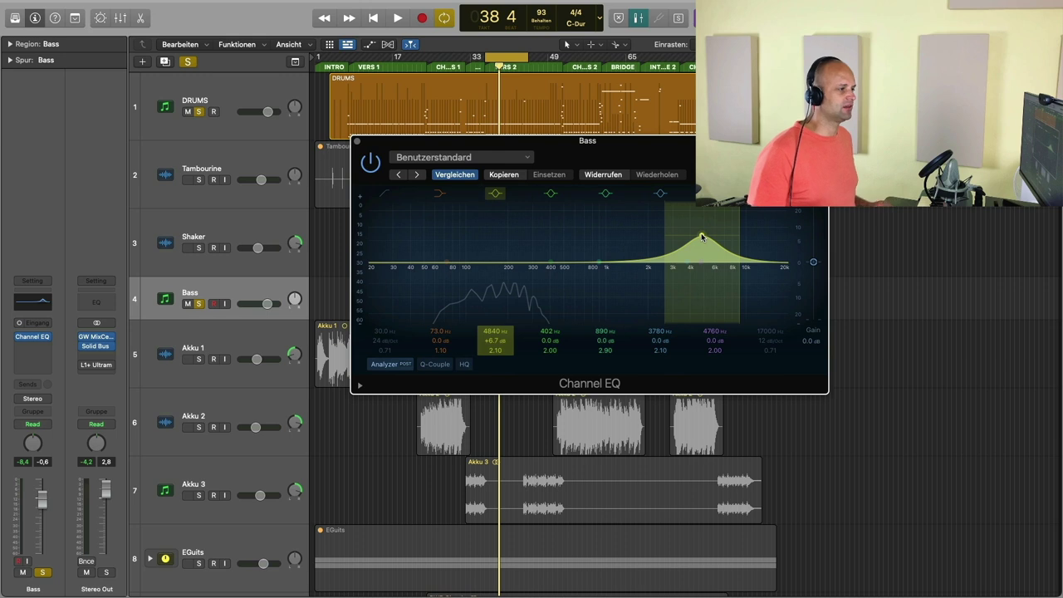
drag(702, 236, 700, 235)
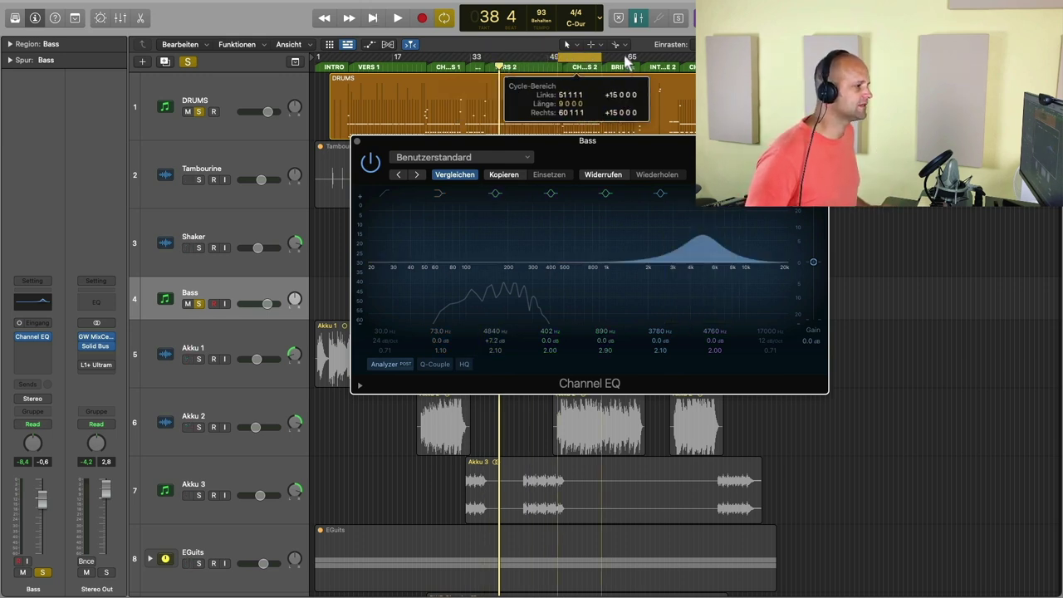
key(space)
drag(701, 236, 700, 214)
key(space)
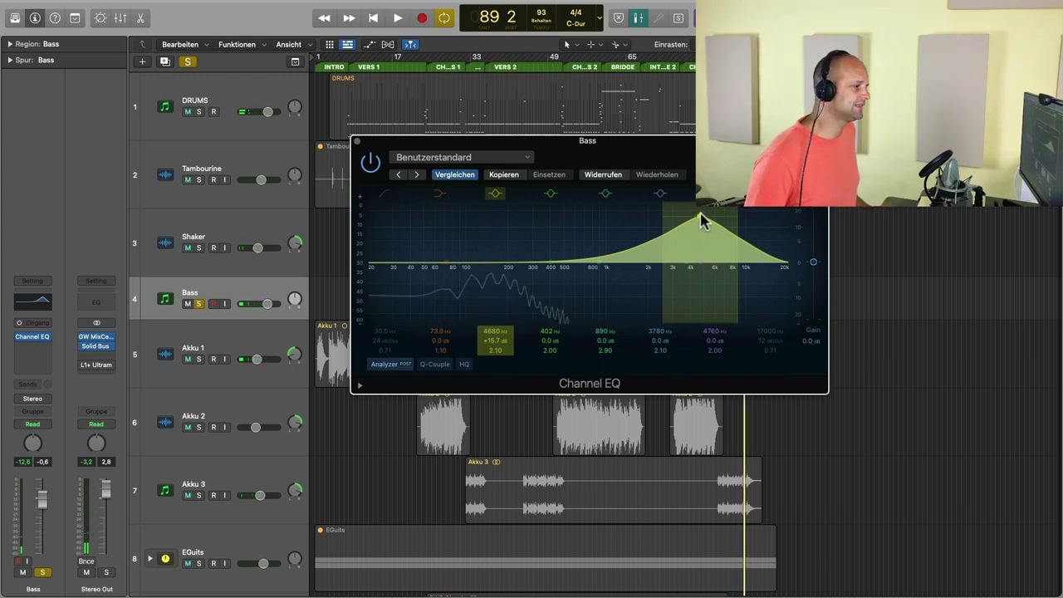
drag(698, 215, 709, 254)
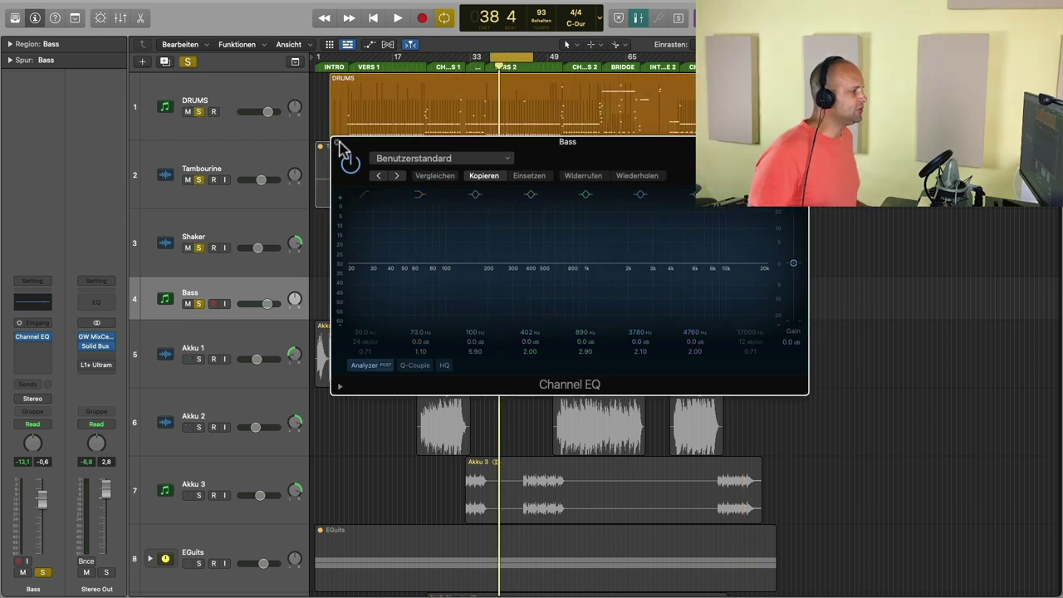
Close the Channel EQ window and remove the plug-in from the Bass track.
click(336, 148)
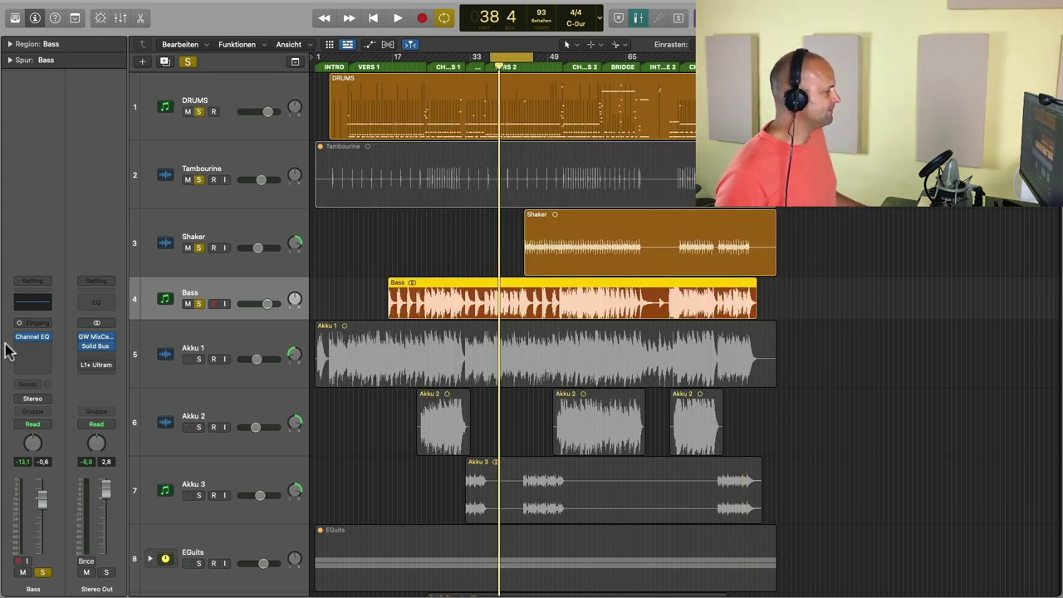
click(49, 336)
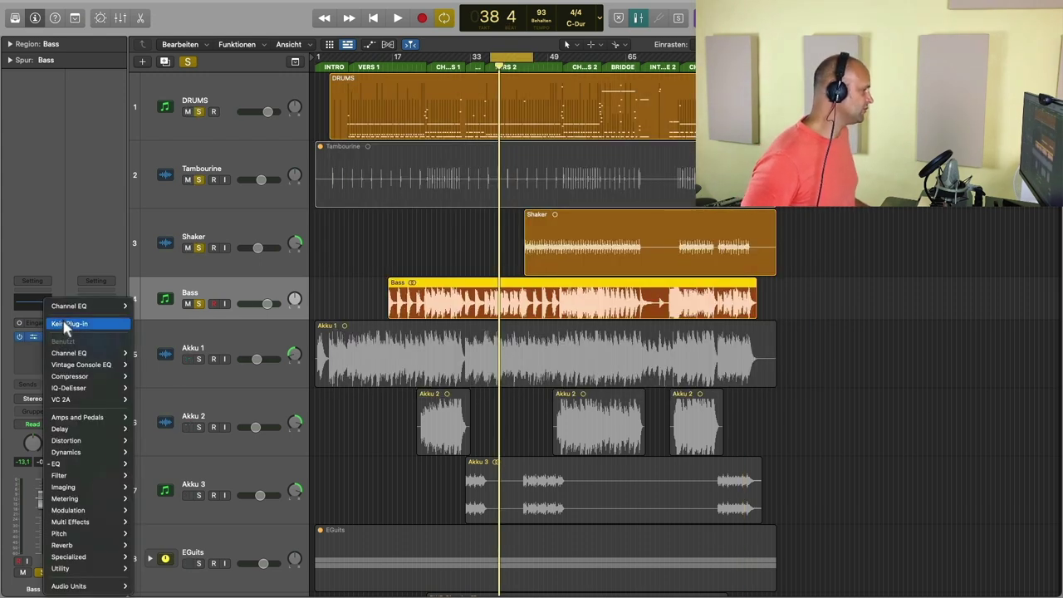
click(65, 324)
Insert a mono Vintage Console EQ from the Vintage EQ Collection on the Bass track.
click(44, 341)
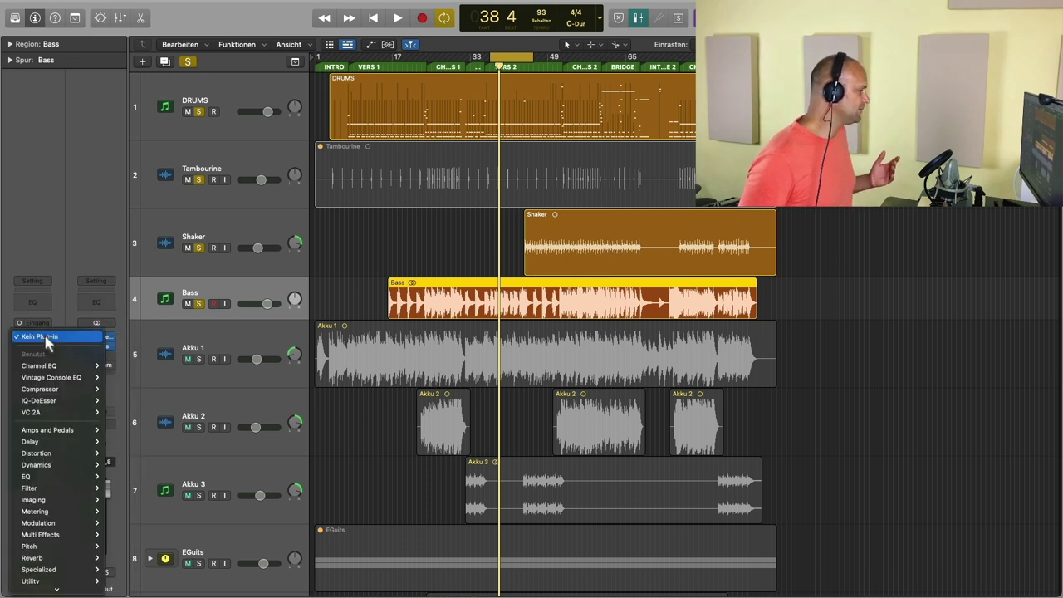
mouse_move(54, 476)
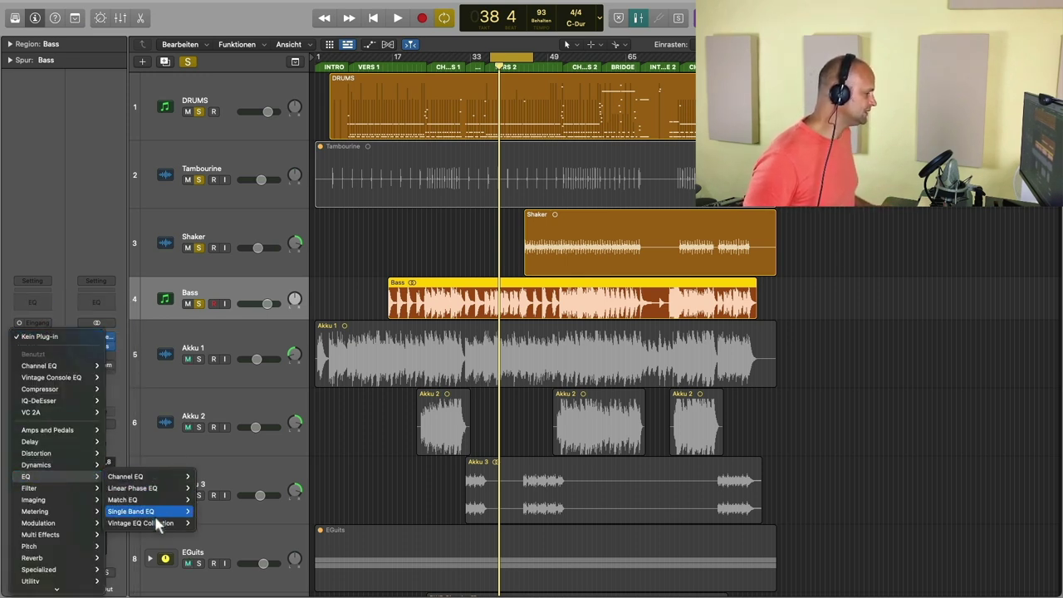
mouse_move(159, 523)
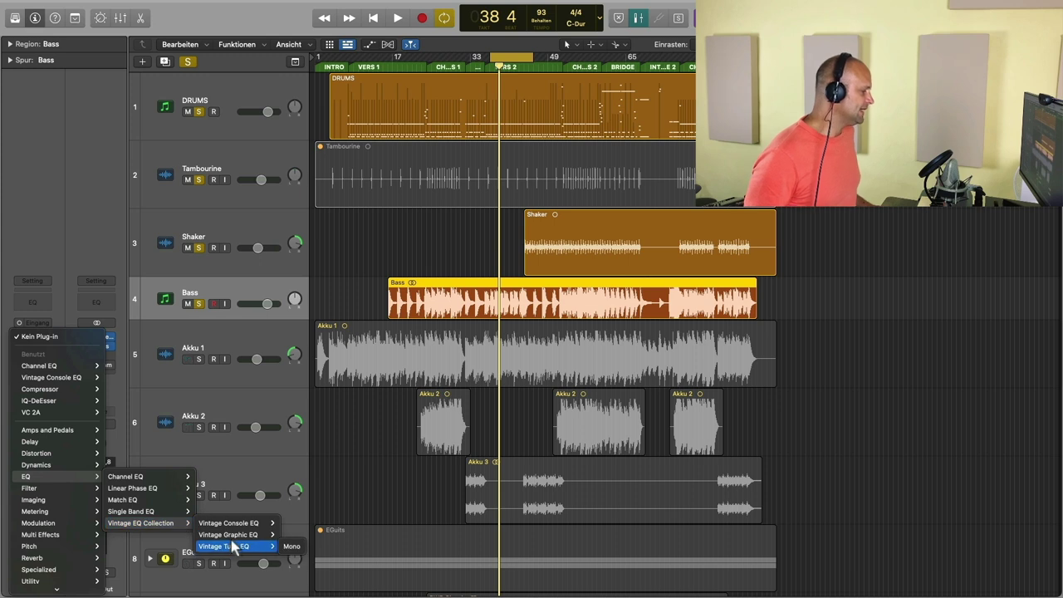
mouse_move(243, 527)
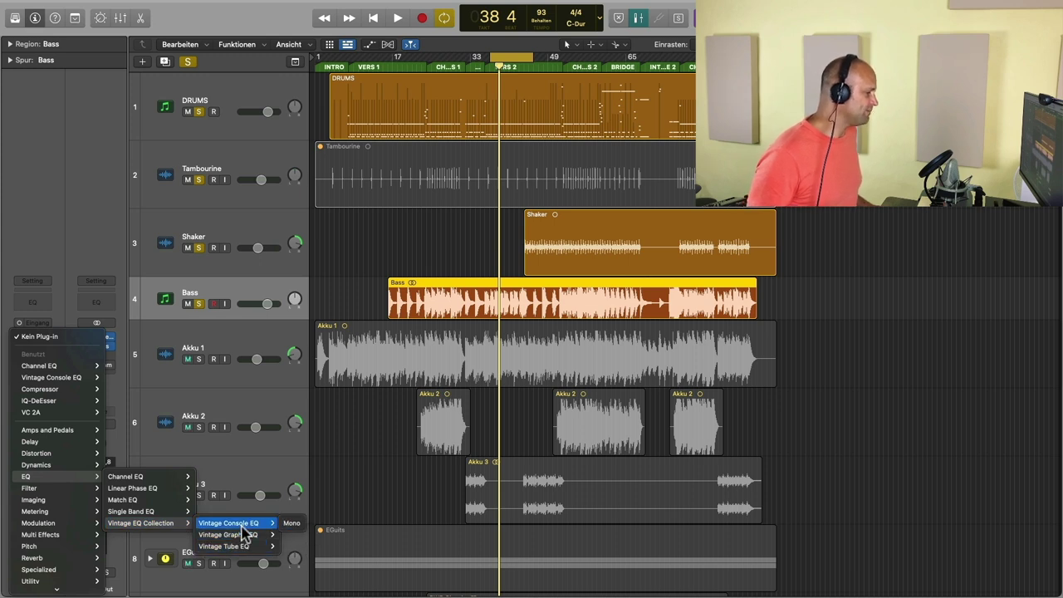
click(291, 524)
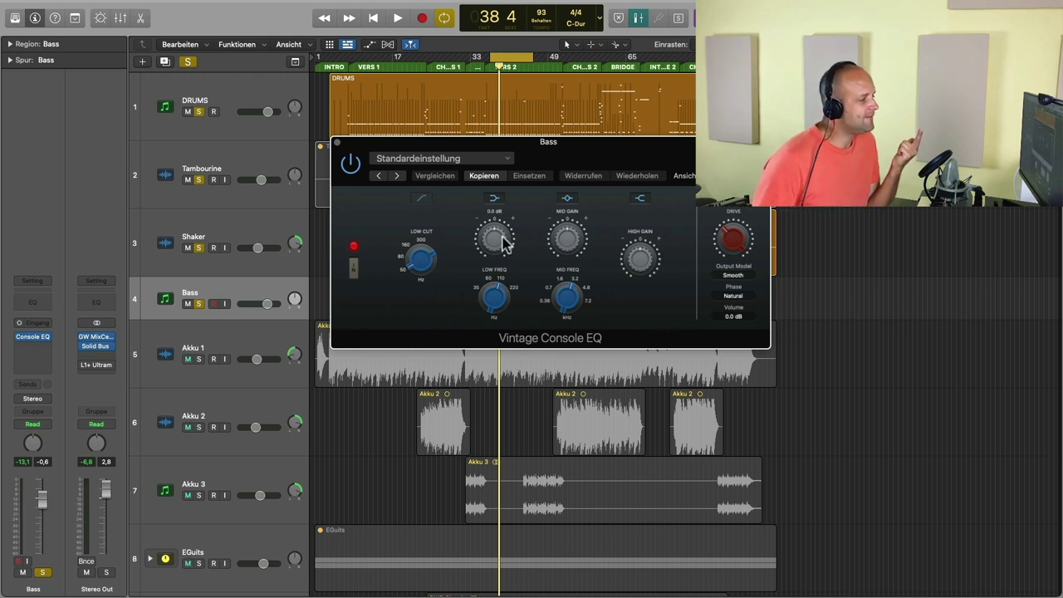
Switch on the Low Cut in the Vintage Console EQ, set Low Freq to 220 Hz and raise Mid Freq.
mouse_move(648, 274)
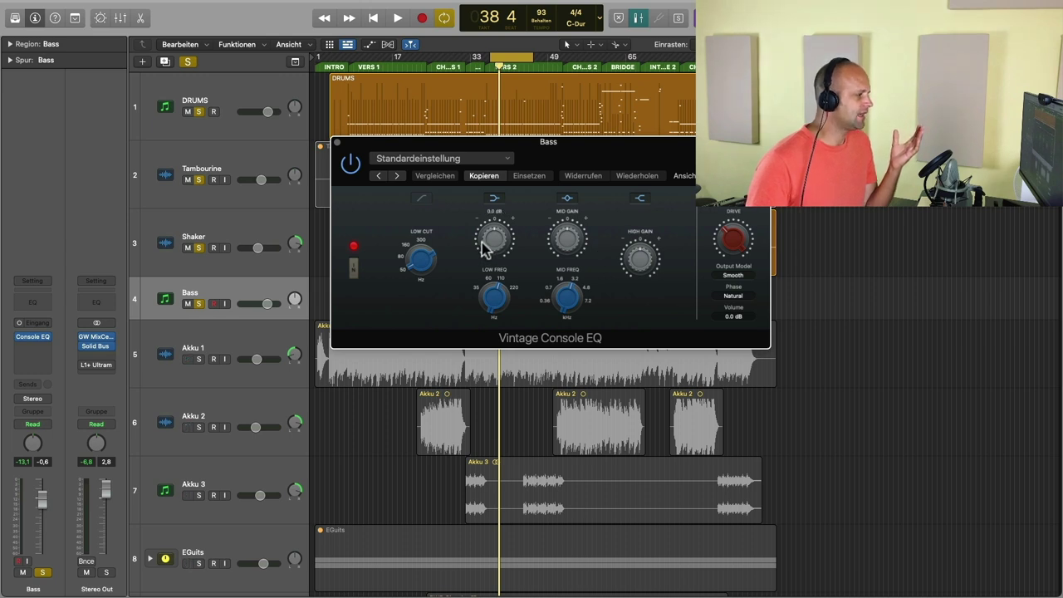
mouse_move(471, 260)
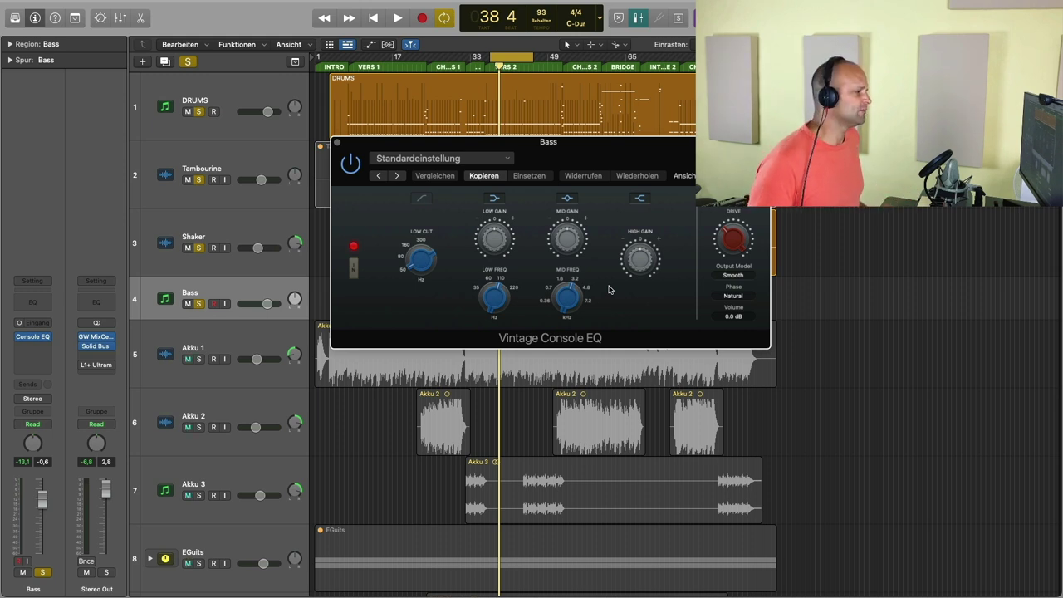
click(423, 200)
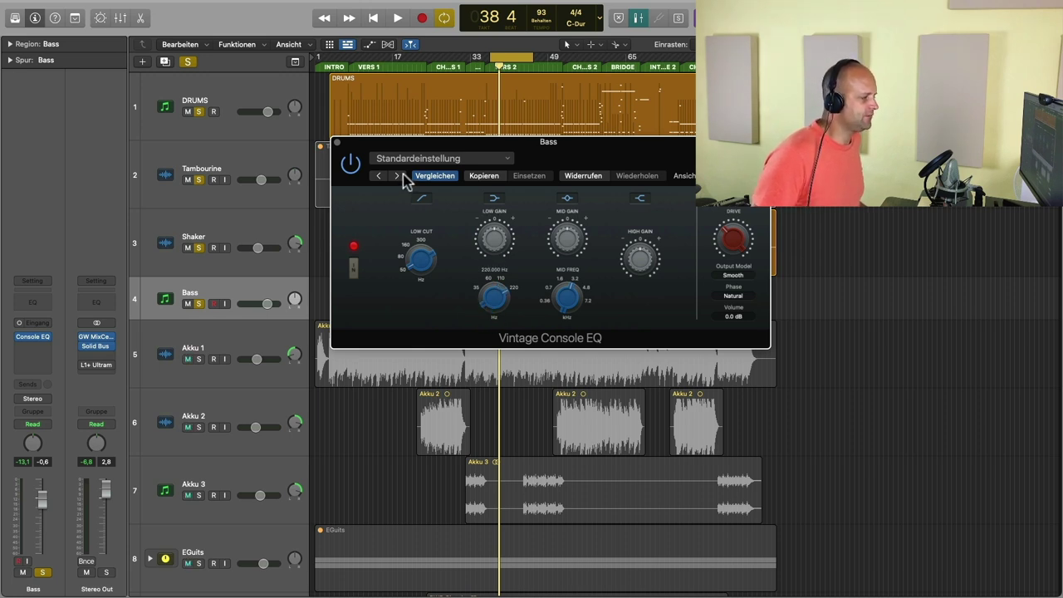
mouse_move(490, 306)
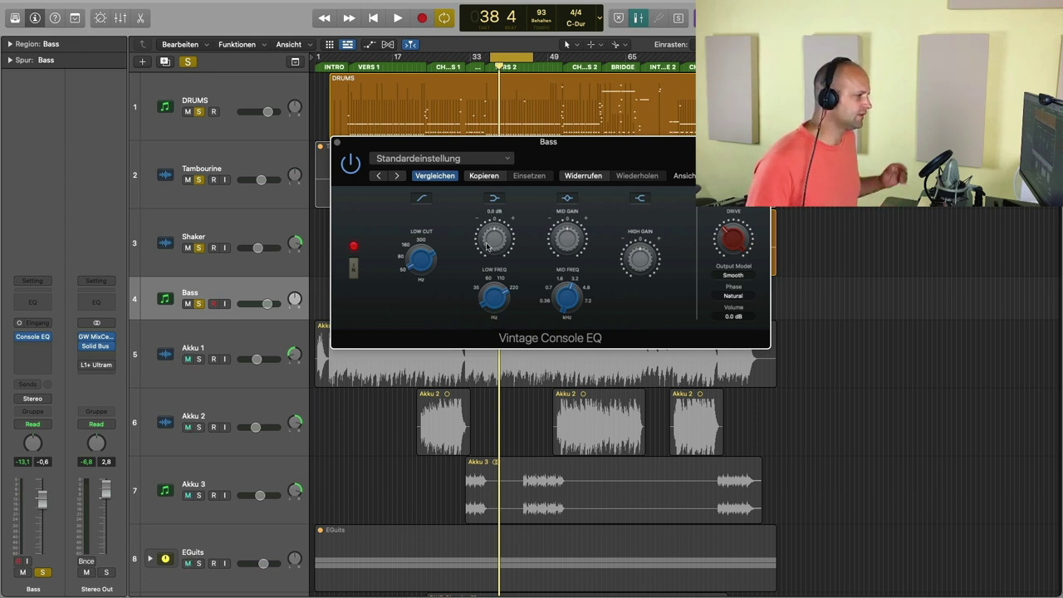
mouse_move(565, 299)
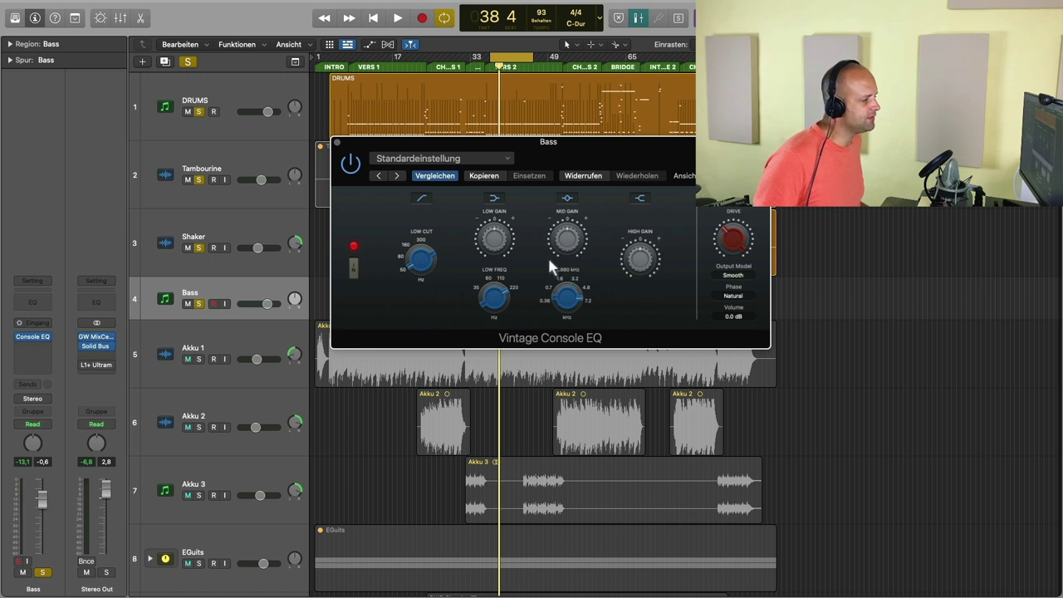
drag(567, 304, 568, 309)
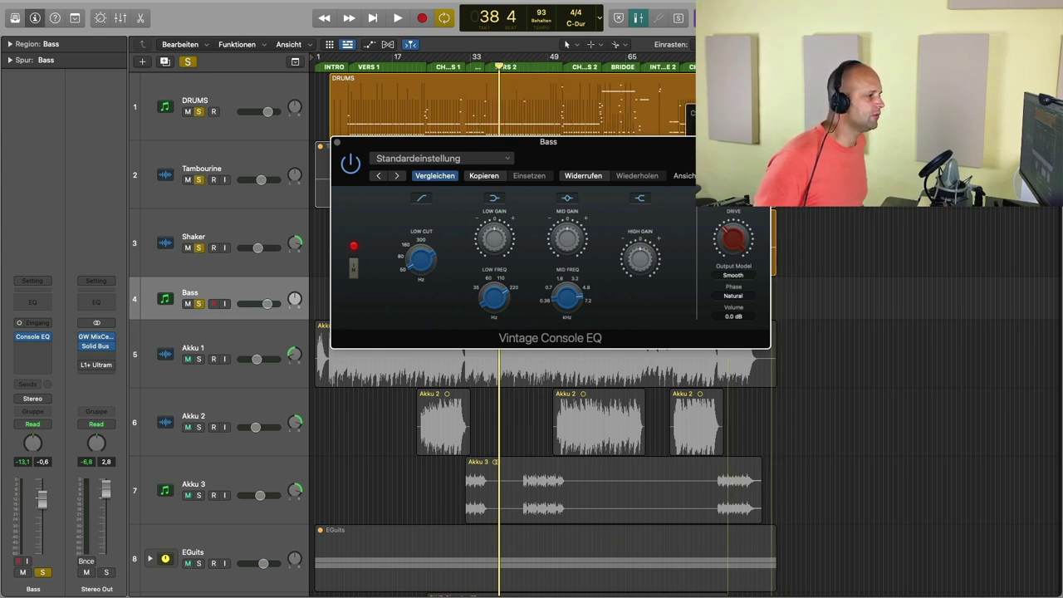
Play the song's final section and compare the Bass with the Vintage Console EQ's equalizer section switched off and on.
mouse_move(728, 239)
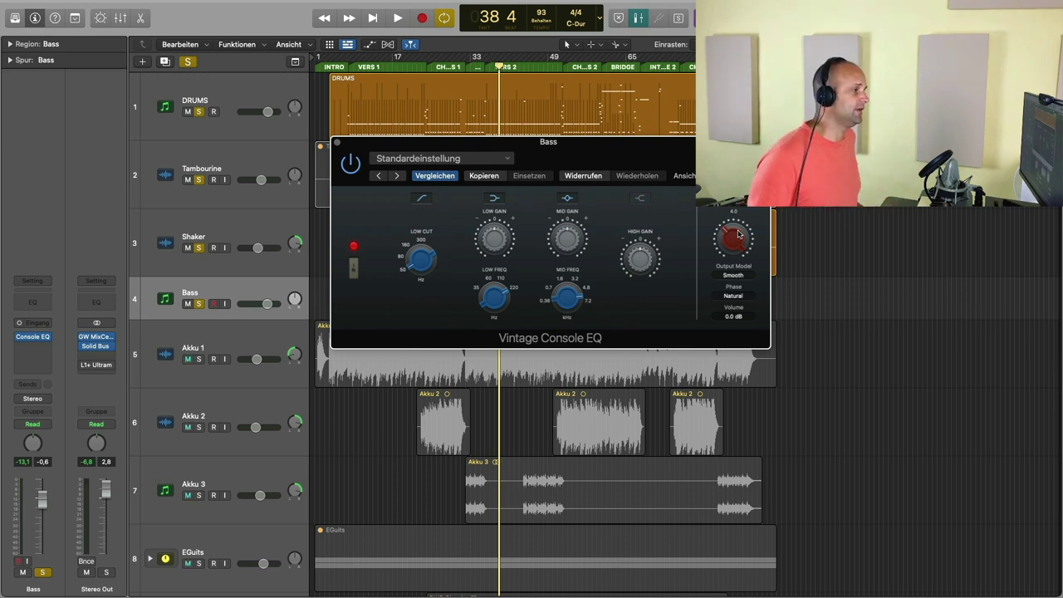
key(space)
mouse_move(492, 249)
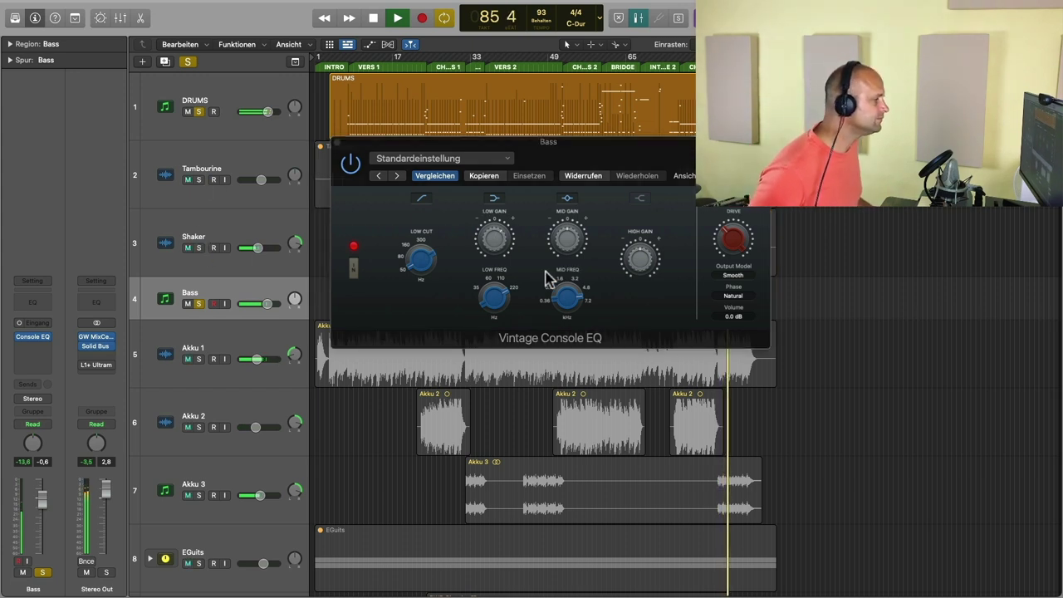
click(352, 267)
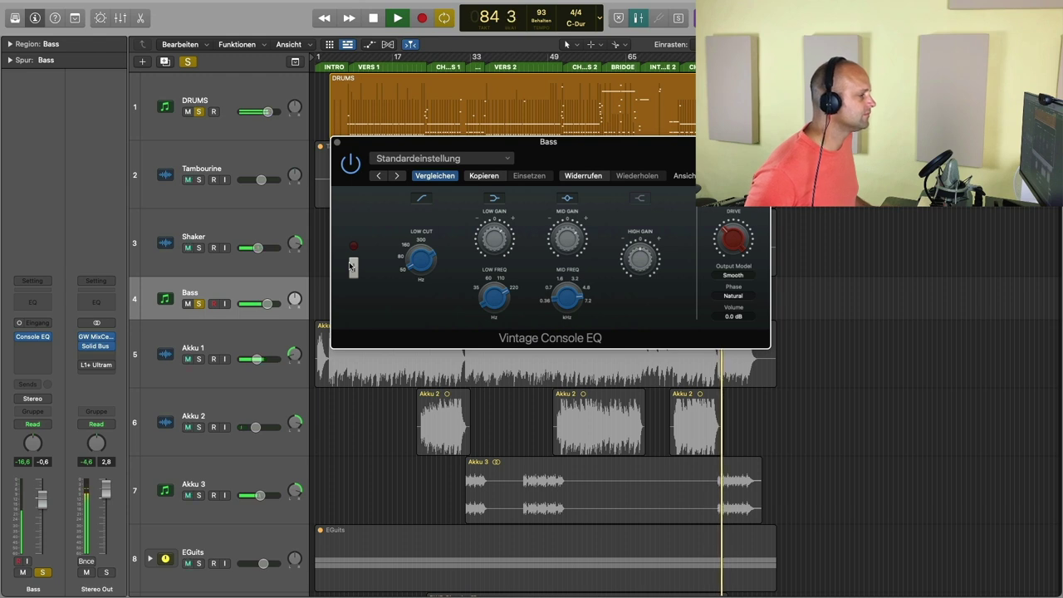
click(352, 266)
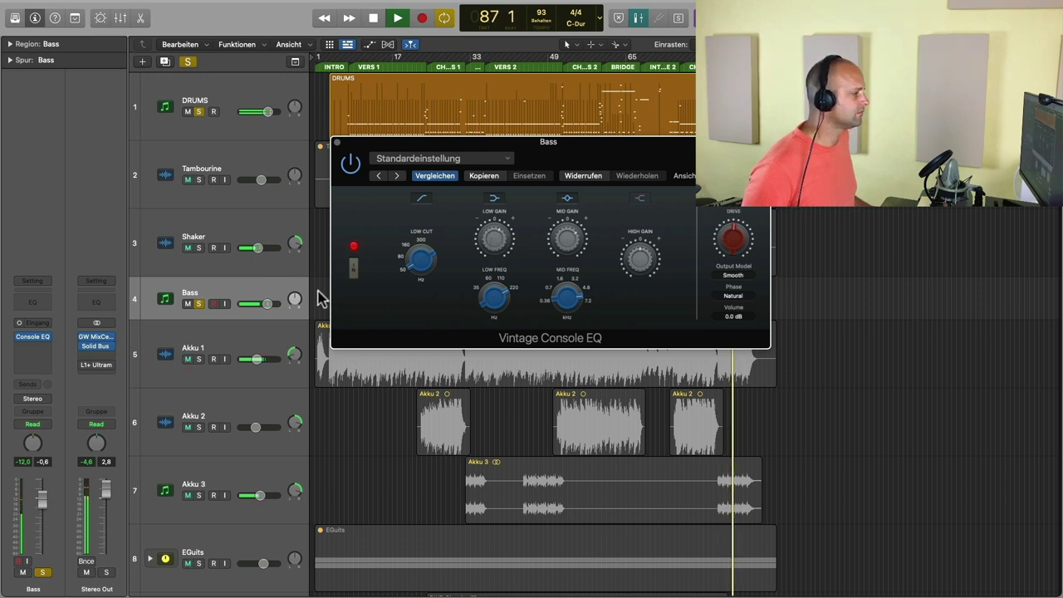
Continue comparing the soloed bass and drums with the equalizer section off and on again, and stop playback.
click(352, 267)
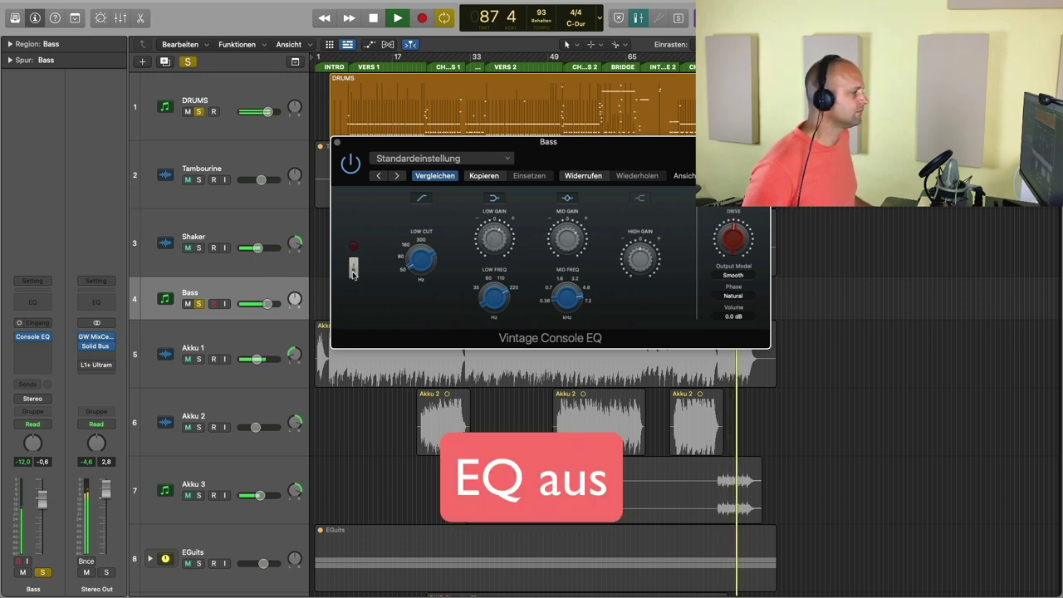
click(353, 270)
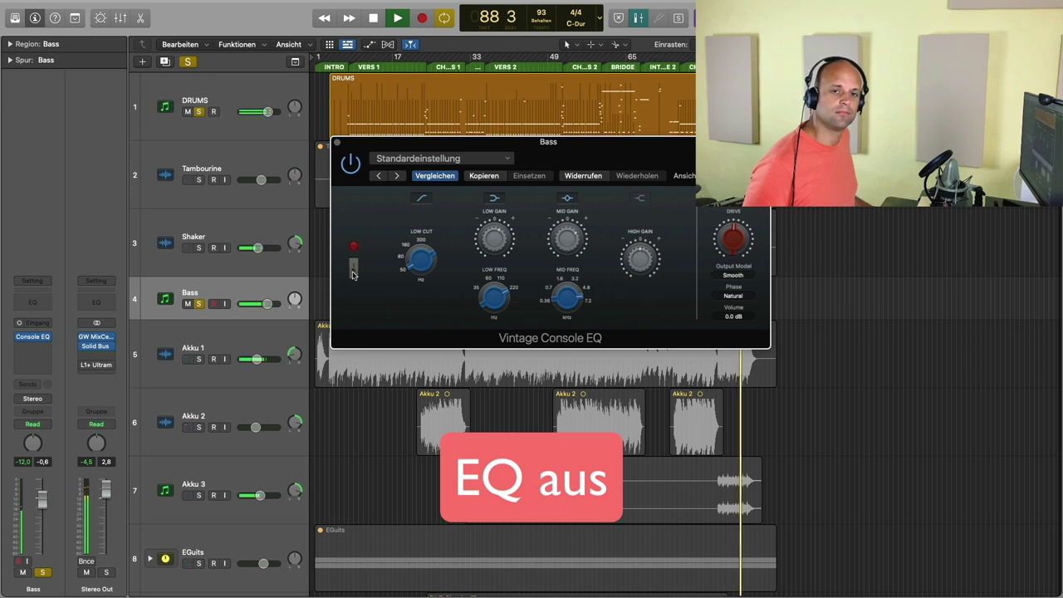
mouse_move(730, 243)
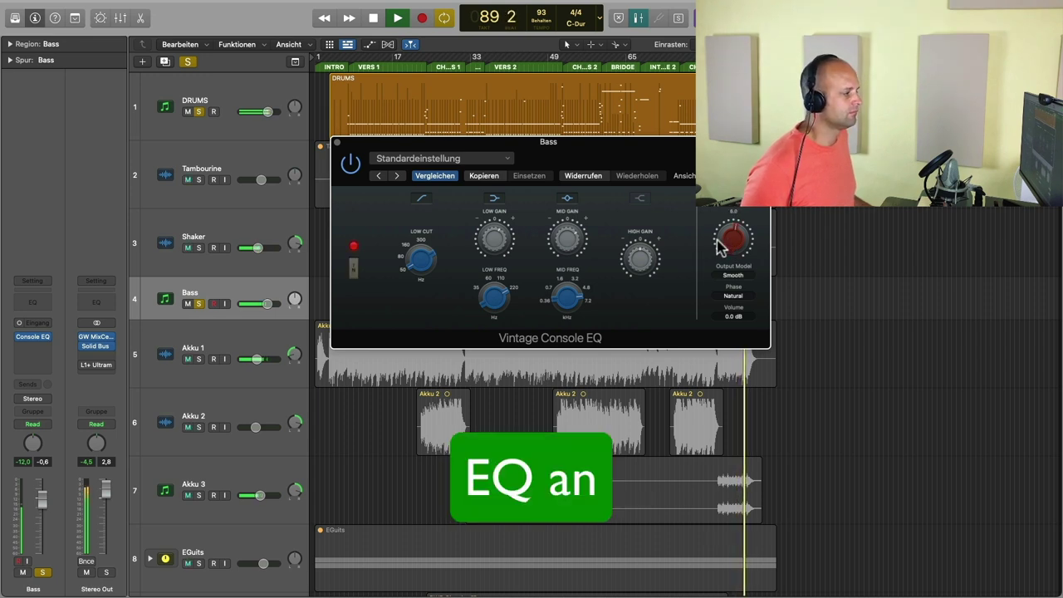
click(353, 268)
click(353, 268)
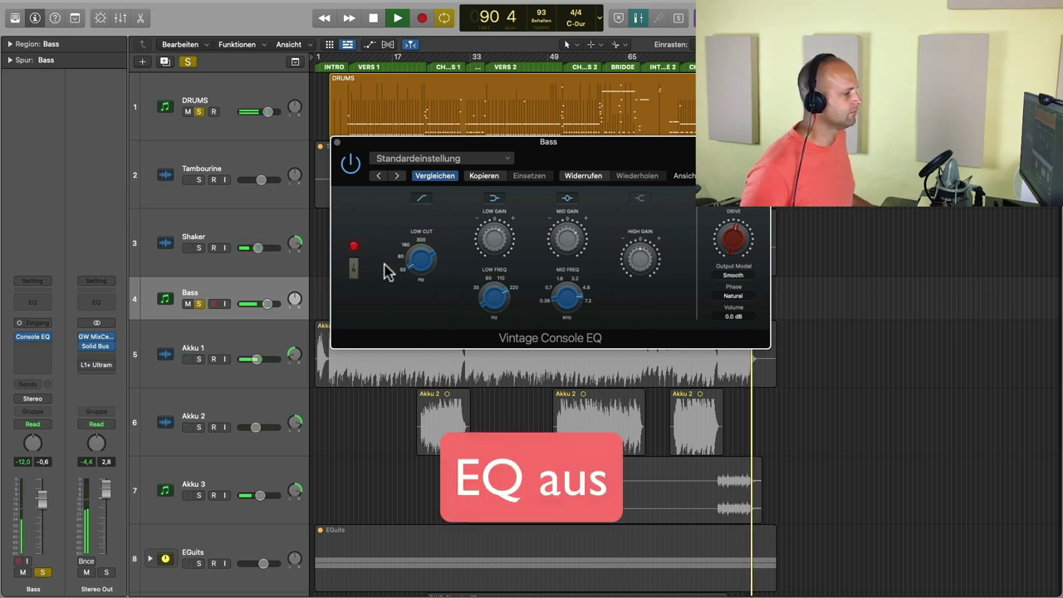
key(space)
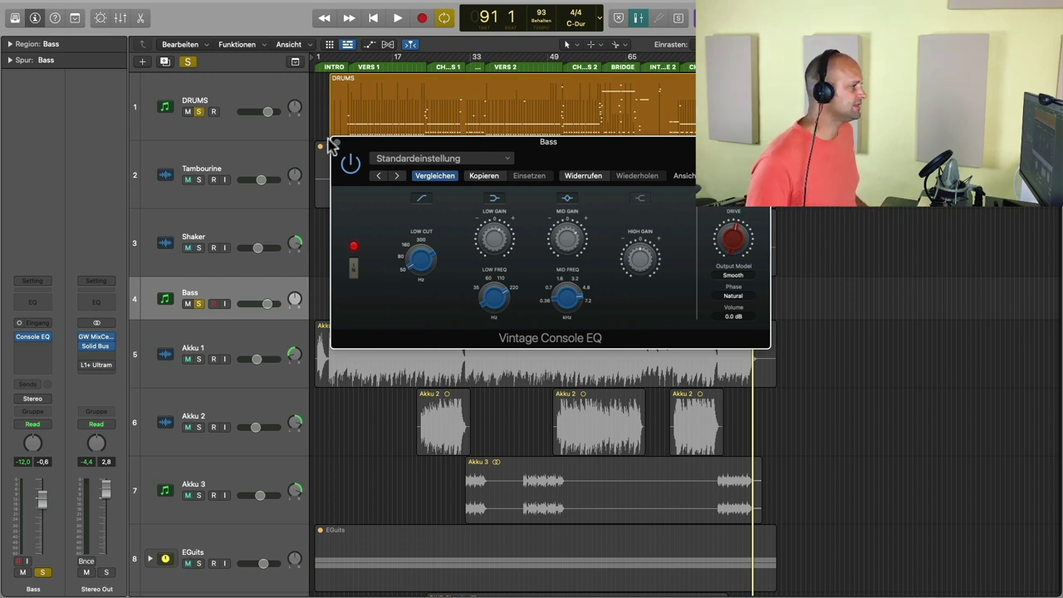
Take the DRUMS and Bass tracks out of solo and start playing the full mix from Verse 2.
click(199, 111)
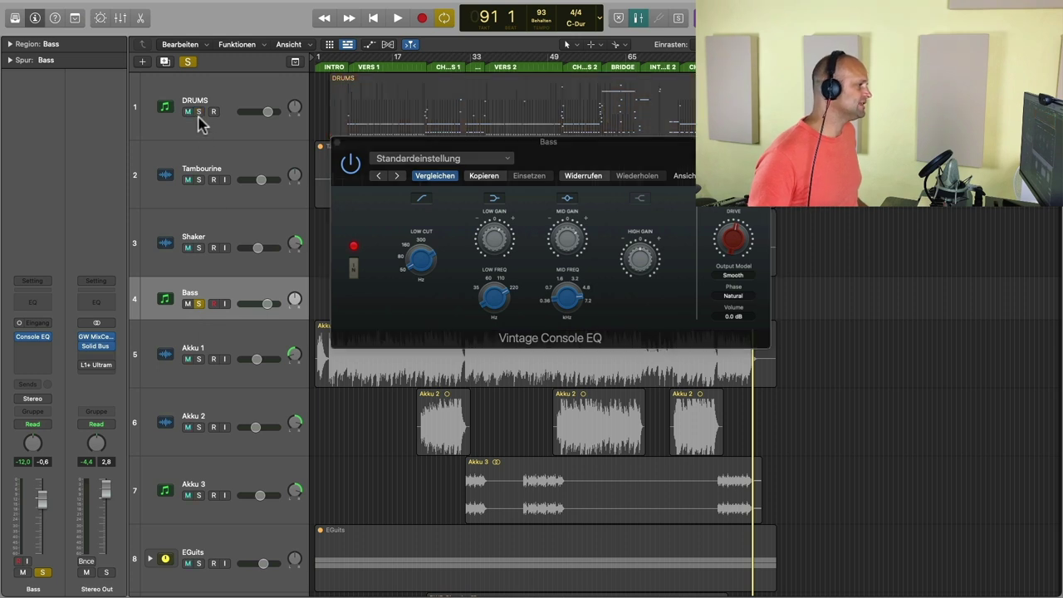
click(198, 304)
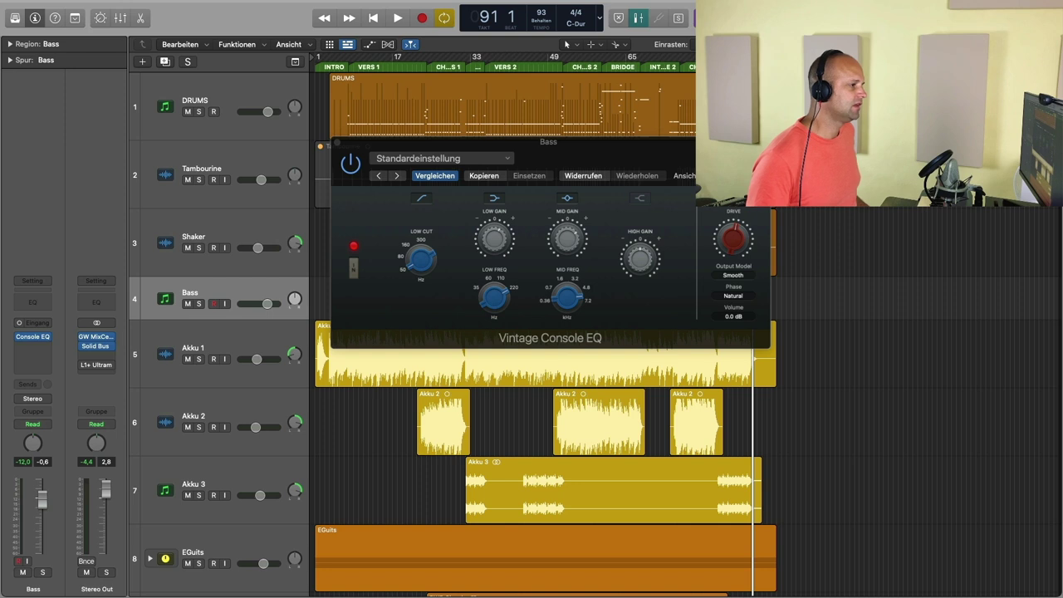
double_click(505, 75)
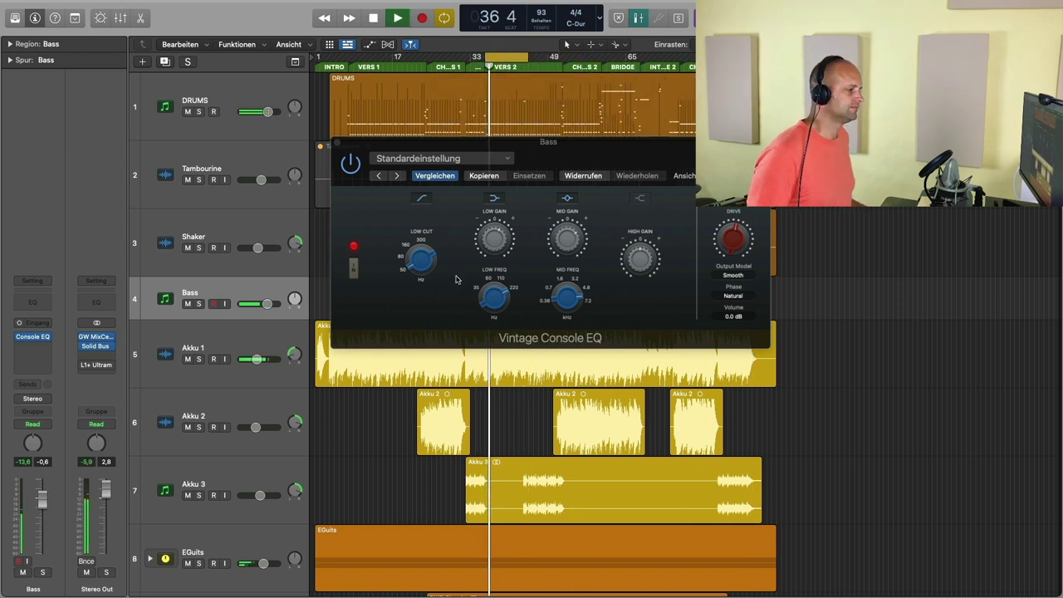
Compare the full mix with the bass equalizer section off and on, and set the plug-in's output Volume to -0.6 dB.
click(356, 279)
click(355, 278)
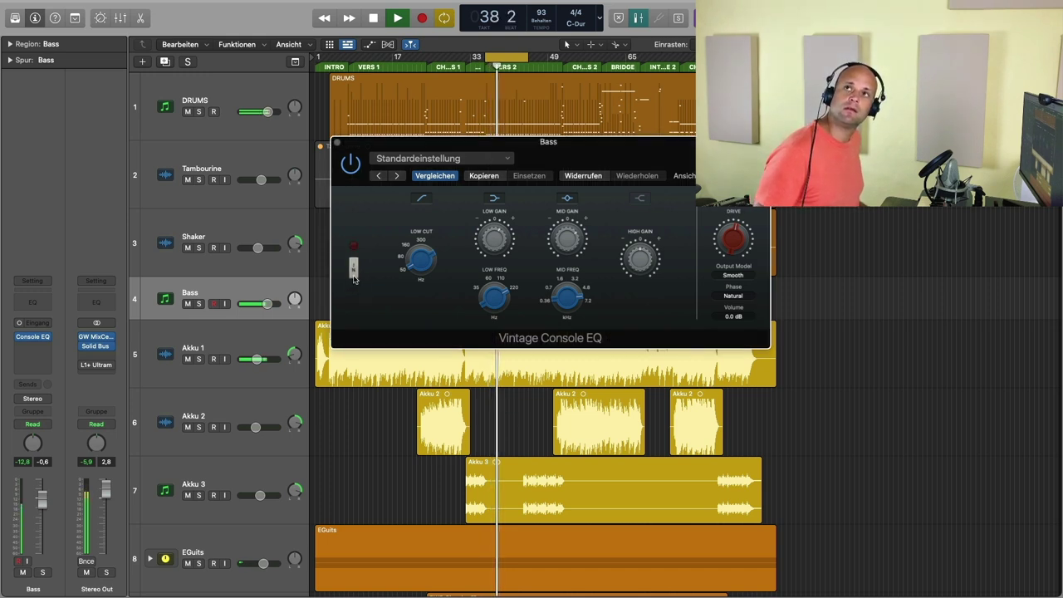
click(354, 274)
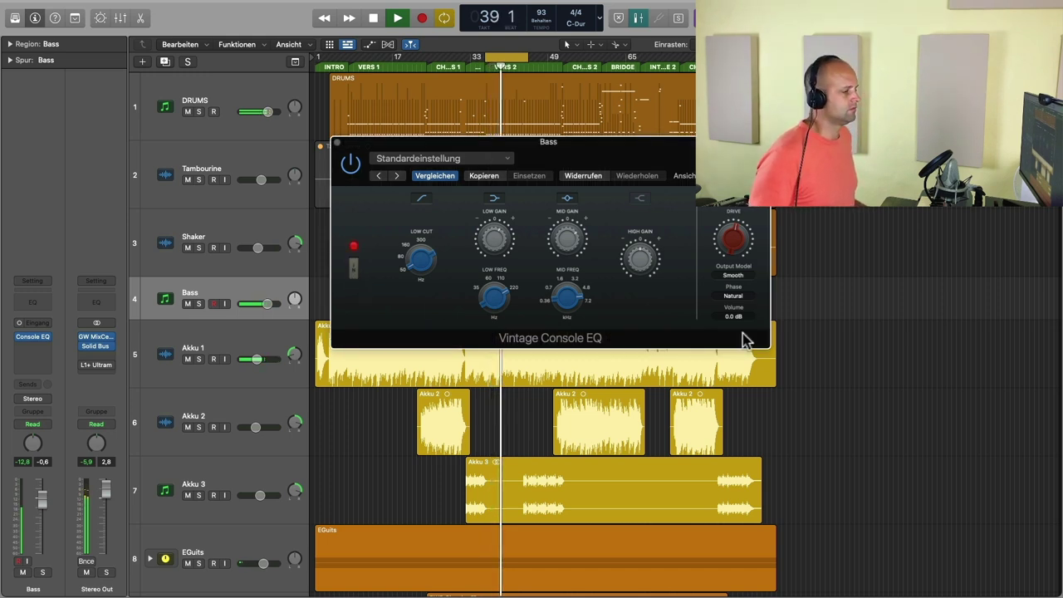
drag(735, 317, 734, 318)
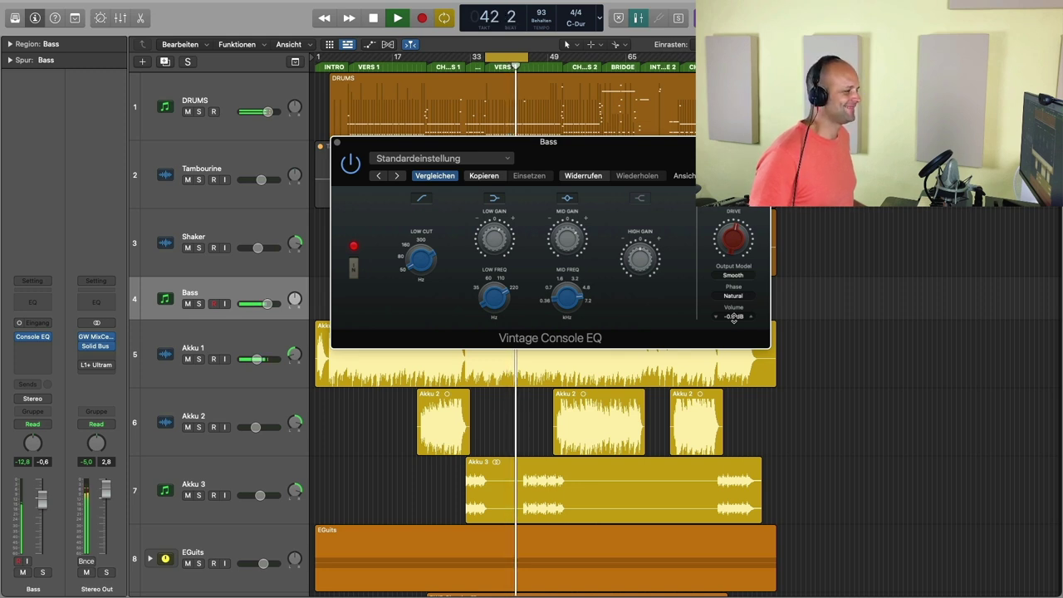
key(space)
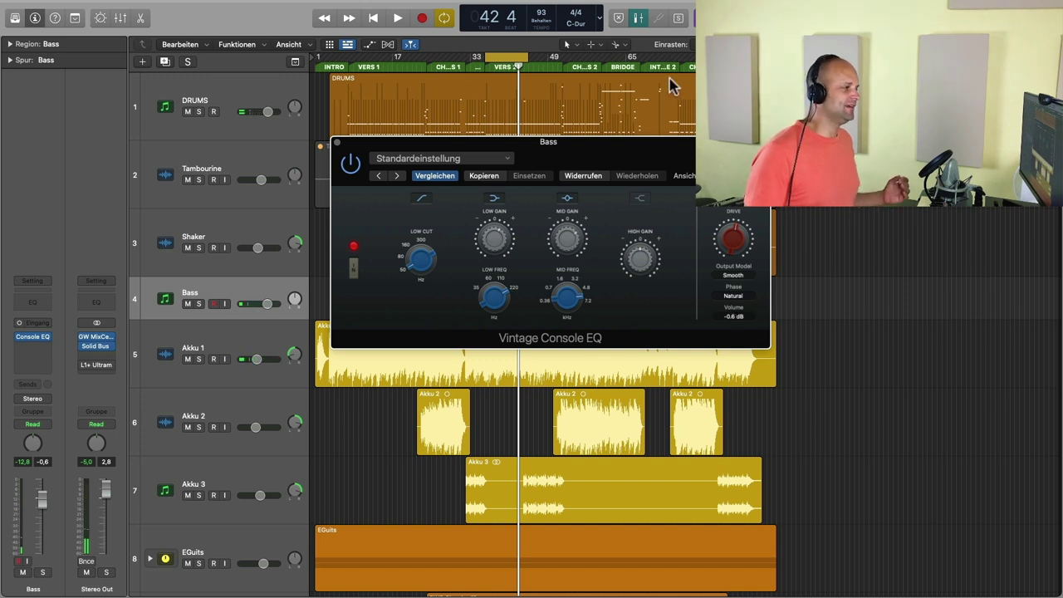
Extend the cycle range further towards the end of Verse 2 and play the full mix.
drag(527, 65, 562, 66)
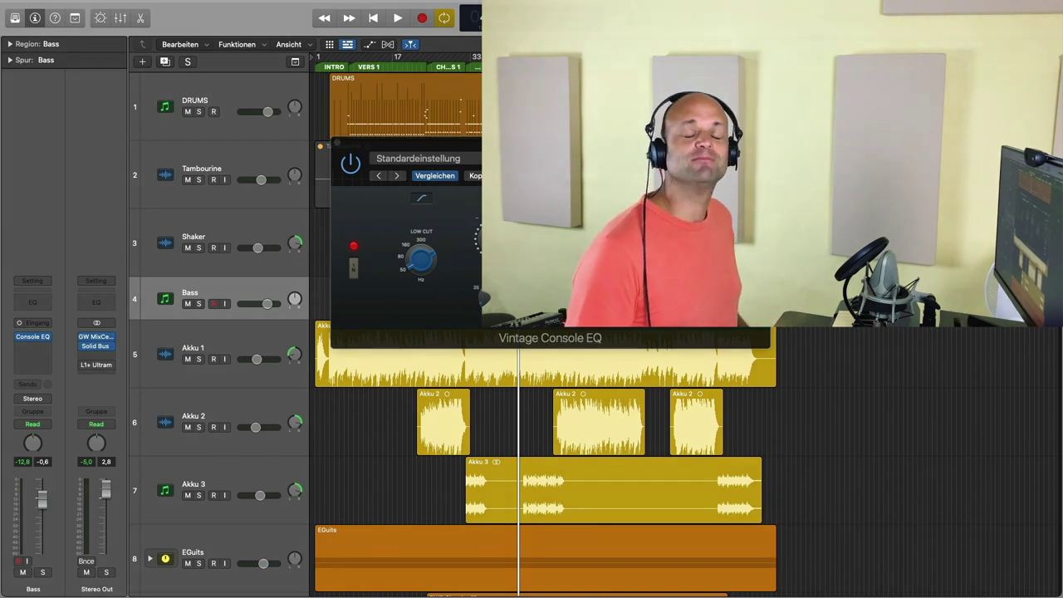
key(space)
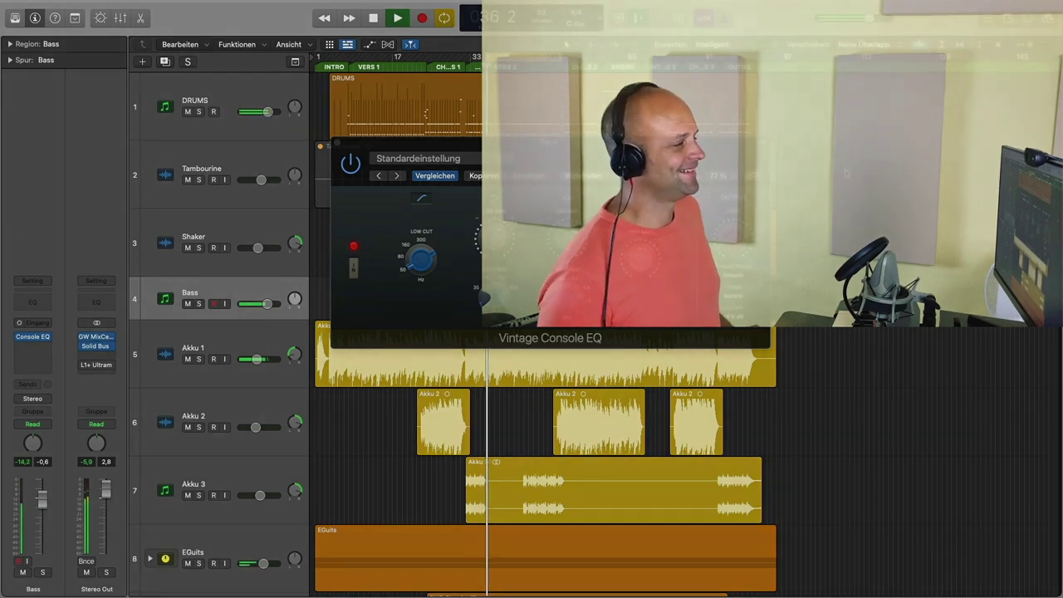
Close the Bass track's Vintage Console EQ window and show the mixer.
click(337, 147)
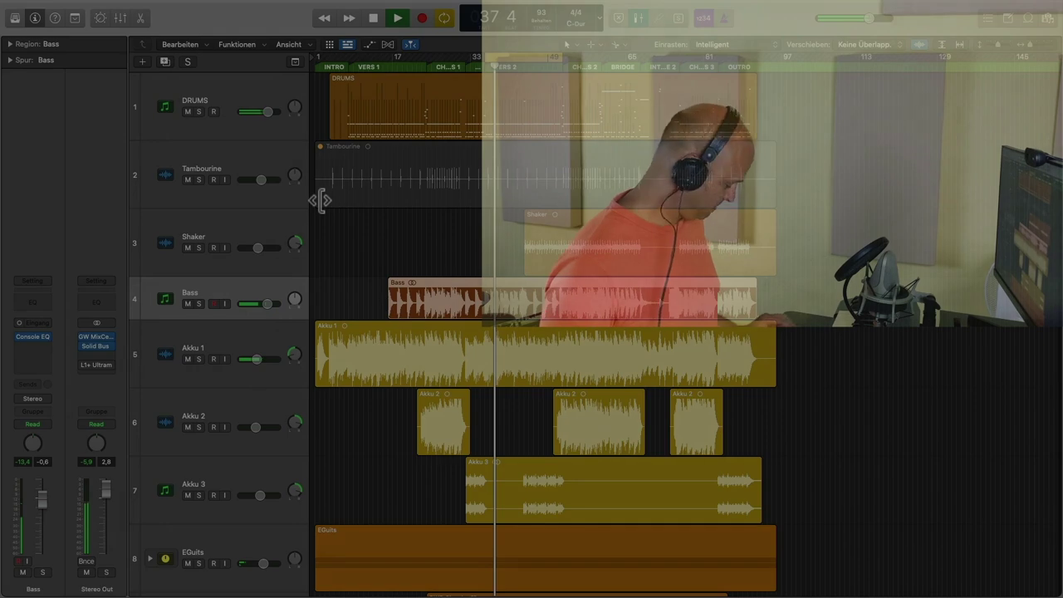
key(x)
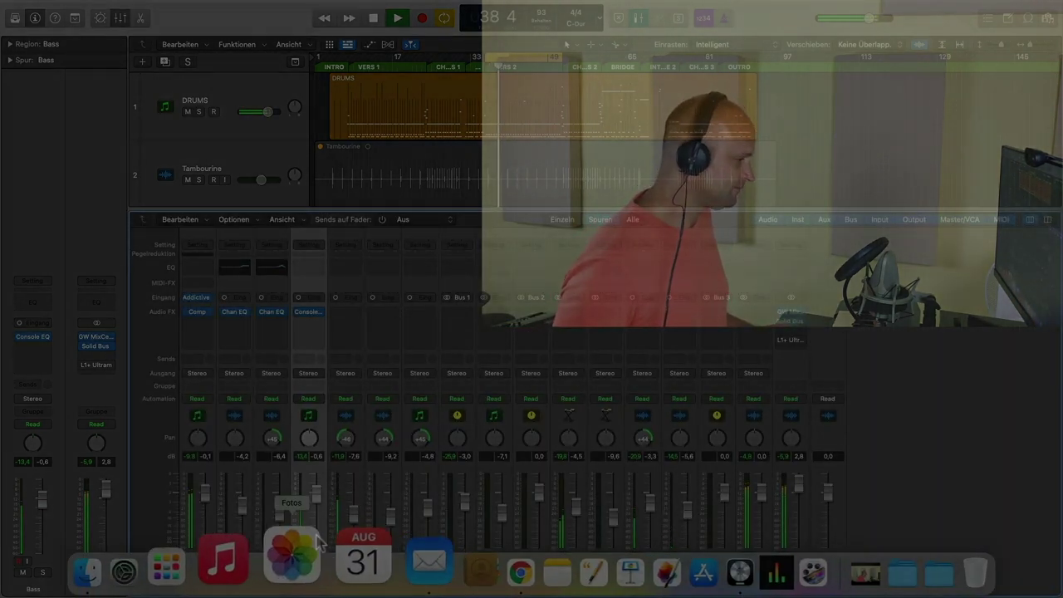